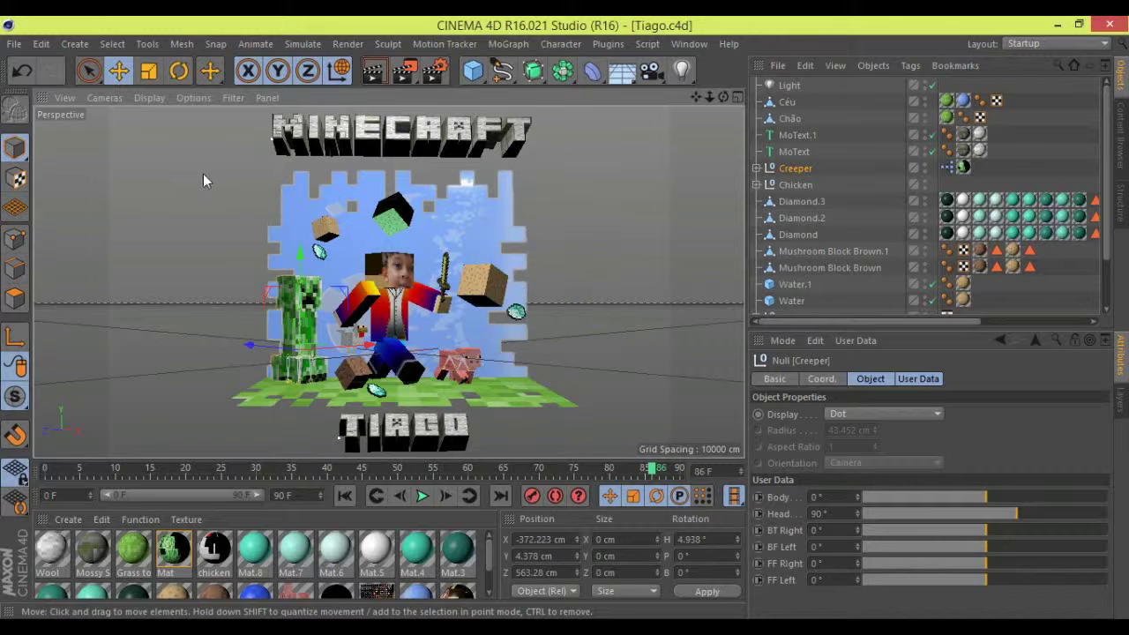
Step: Switch the viewport to Gouraud Shading (Lines) and orbit around the scene back to a low frontal view
{"action": "left_click", "coordinate": [148, 98]}
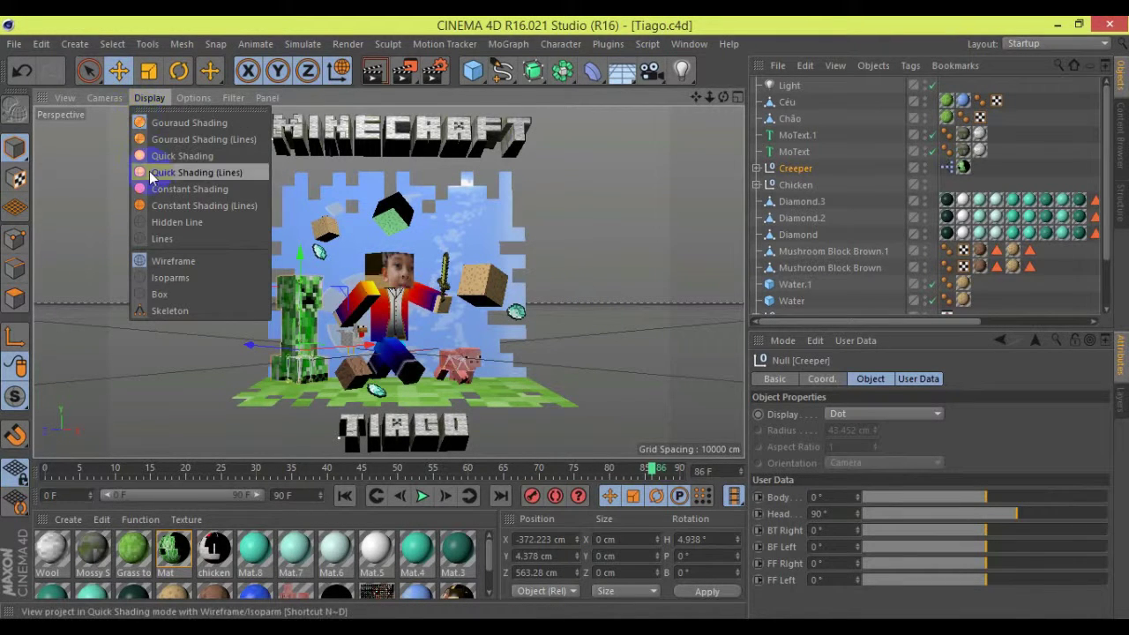
{"action": "left_click", "coordinate": [154, 139]}
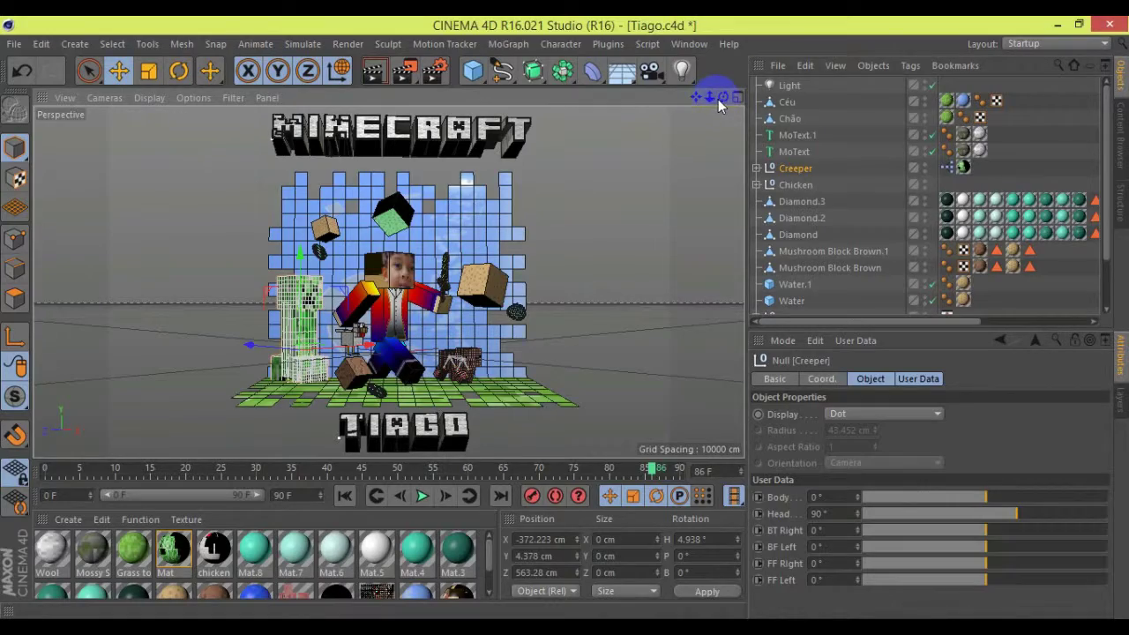
{"action": "left_click_drag", "start_coordinate": [724, 97], "coordinate": [670, 123]}
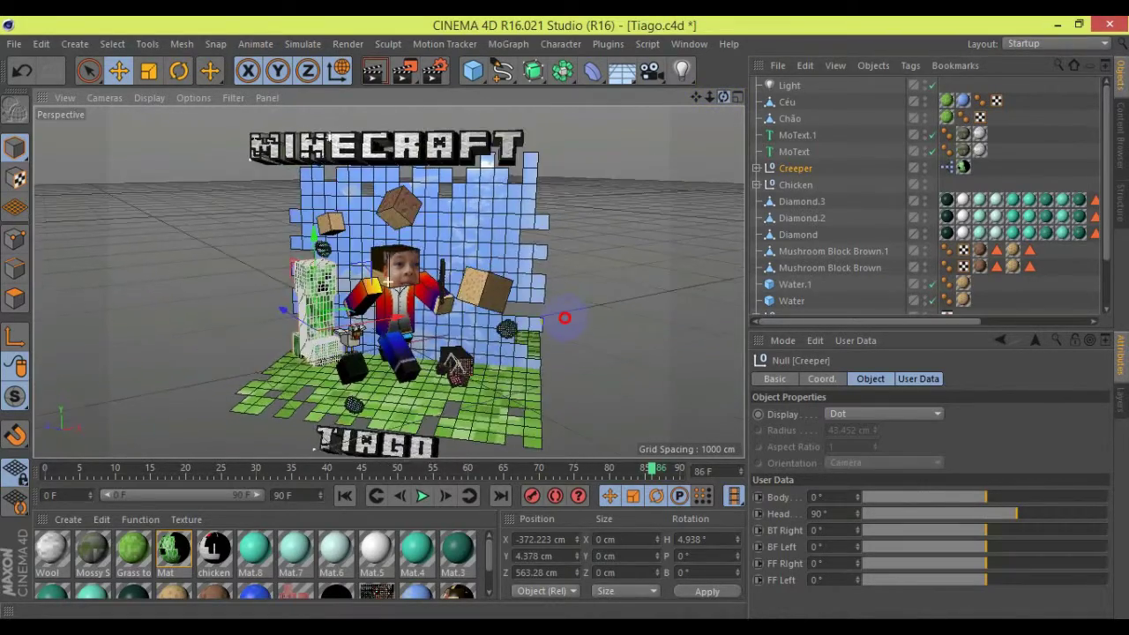
{"action": "mouse_move", "coordinate": [281, 173]}
{"action": "left_mouse_down", "text": "alt"}
{"action": "mouse_move", "coordinate": [456, 173]}
{"action": "mouse_move", "coordinate": [541, 127]}
{"action": "mouse_move", "coordinate": [569, 145]}
{"action": "mouse_move", "coordinate": [532, 145]}
{"action": "mouse_move", "coordinate": [598, 221]}
{"action": "mouse_move", "coordinate": [570, 397]}
{"action": "mouse_move", "coordinate": [556, 189]}
{"action": "left_mouse_up", "text": "alt"}
{"action": "left_click_drag", "start_coordinate": [565, 318], "coordinate": [565, 321], "text": "alt"}
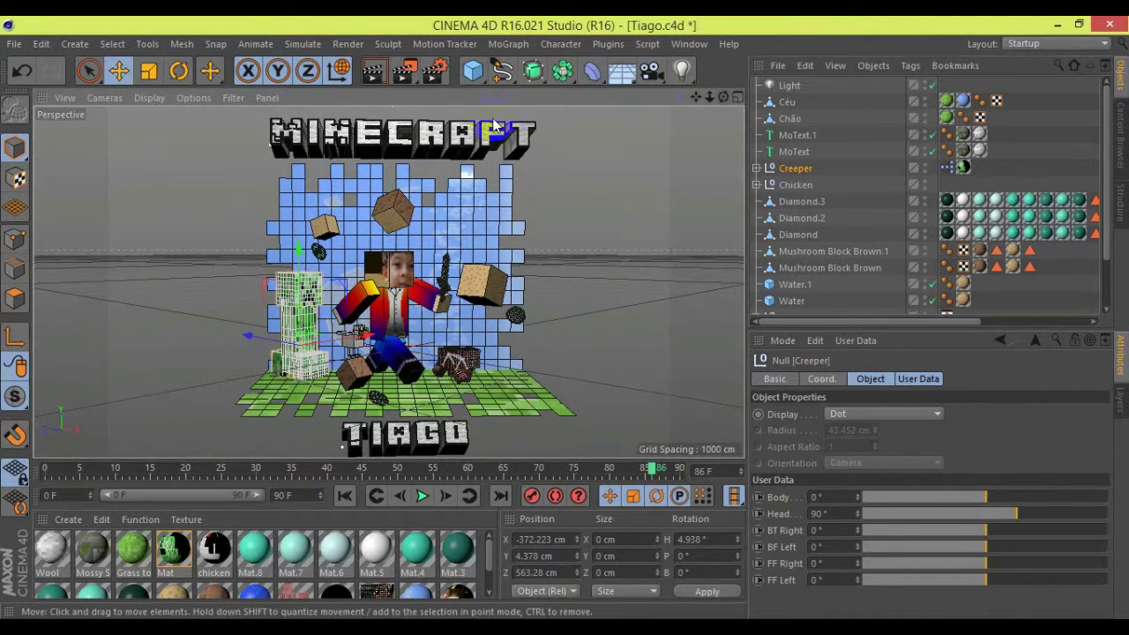
{"action": "left_click", "coordinate": [194, 98]}
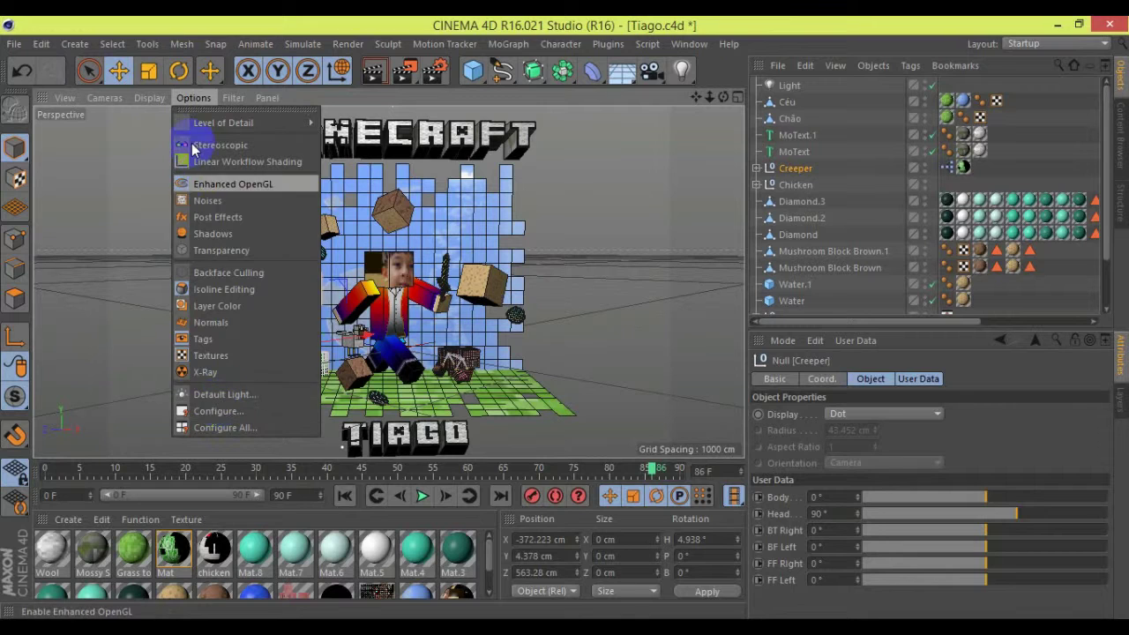
Step: Set the viewport display to Lines and inspect the wireframe scene from several angles, ending frontal
{"action": "left_click", "coordinate": [150, 98]}
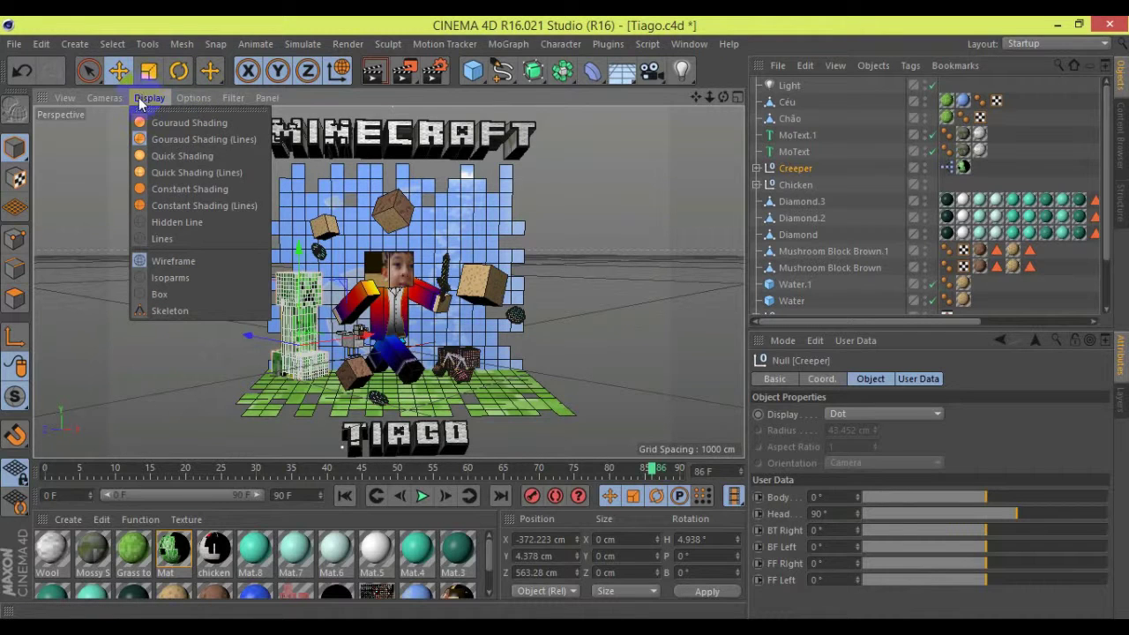
{"action": "left_click", "coordinate": [159, 239]}
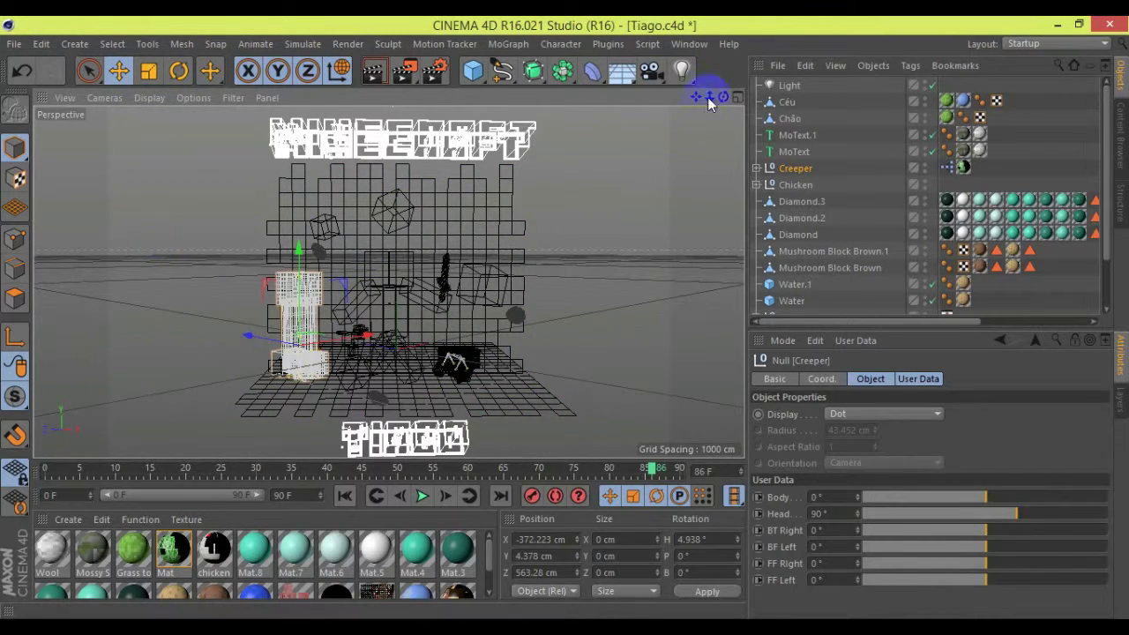
{"action": "left_click_drag", "start_coordinate": [721, 94], "coordinate": [566, 318]}
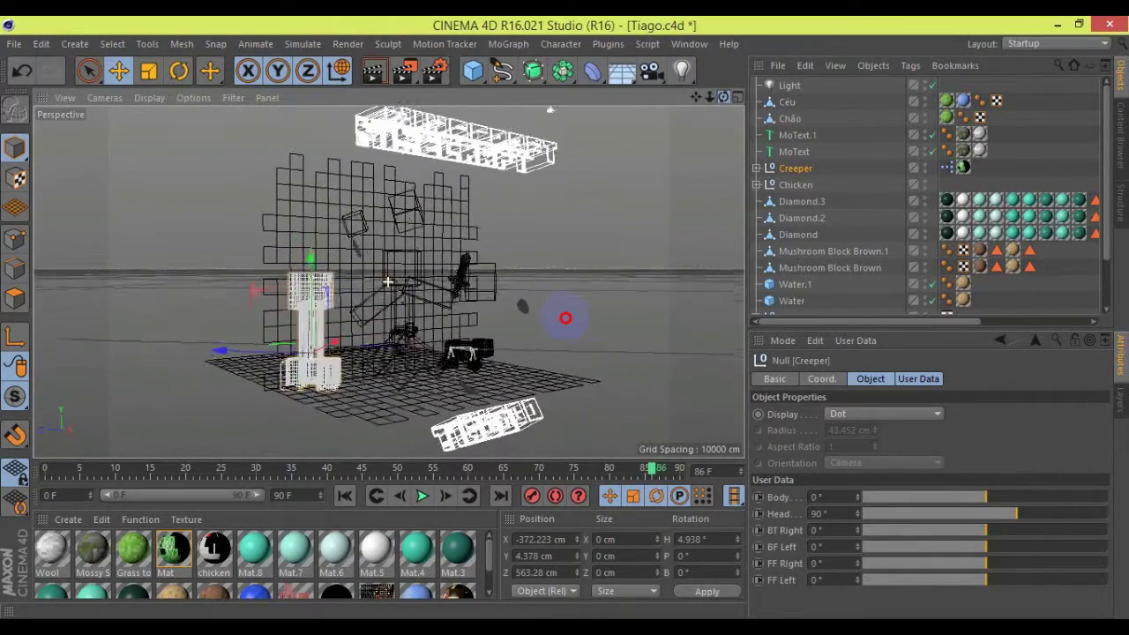
{"action": "left_click_drag", "start_coordinate": [565, 318], "coordinate": [567, 317]}
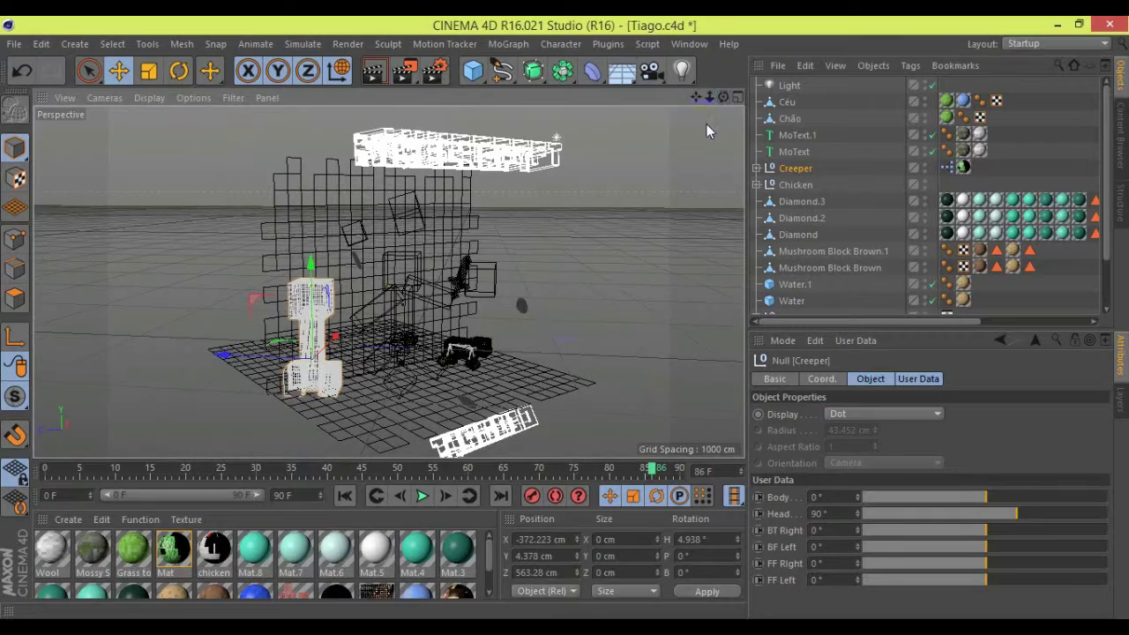
{"action": "left_click_drag", "start_coordinate": [709, 97], "coordinate": [566, 318]}
{"action": "left_click_drag", "start_coordinate": [721, 92], "coordinate": [565, 317]}
{"action": "left_click_drag", "start_coordinate": [713, 104], "coordinate": [710, 98]}
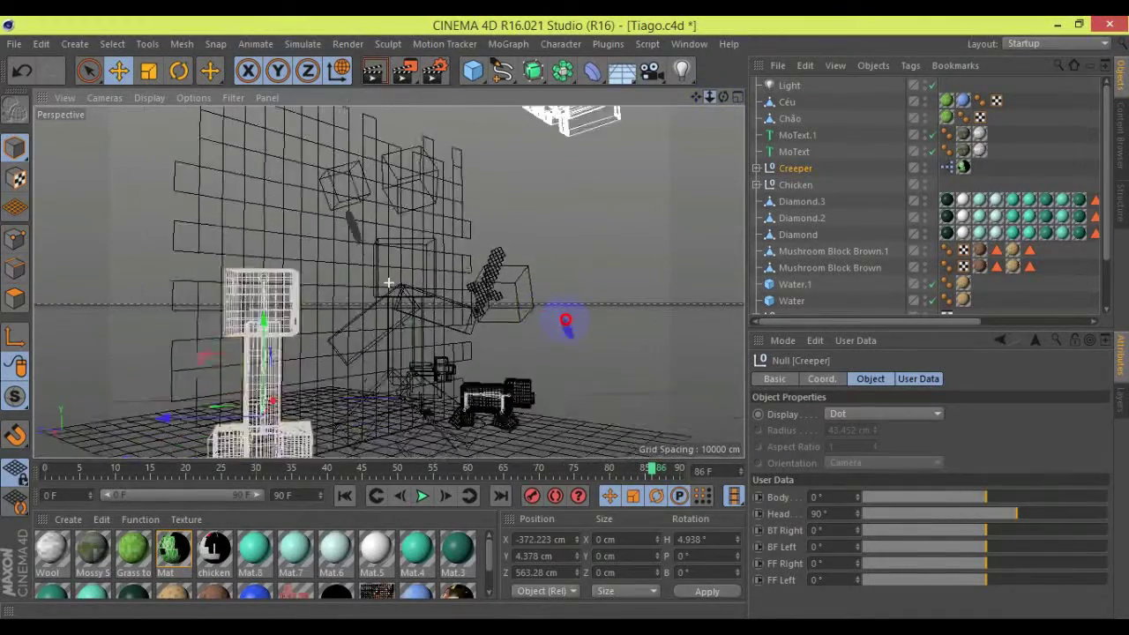
{"action": "left_click_drag", "start_coordinate": [721, 100], "coordinate": [721, 100]}
{"action": "left_click_drag", "start_coordinate": [565, 318], "coordinate": [565, 318], "text": "alt"}
{"action": "left_click", "coordinate": [150, 98]}
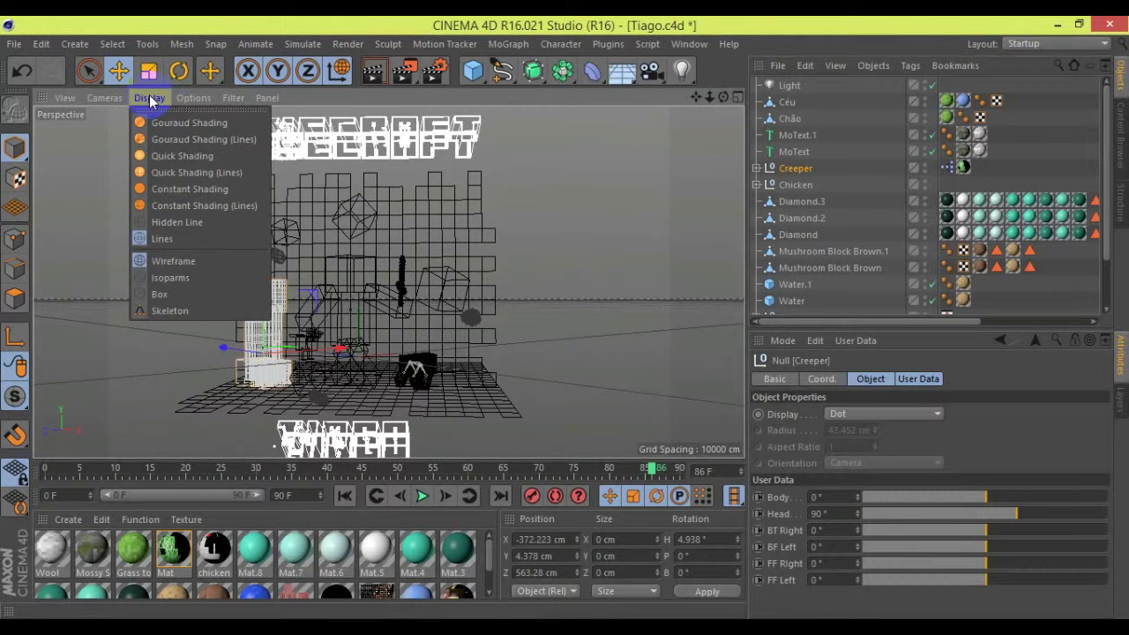
Step: Restore Gouraud Shading in the viewport and zoom in close on the boy character
{"action": "left_click", "coordinate": [181, 123]}
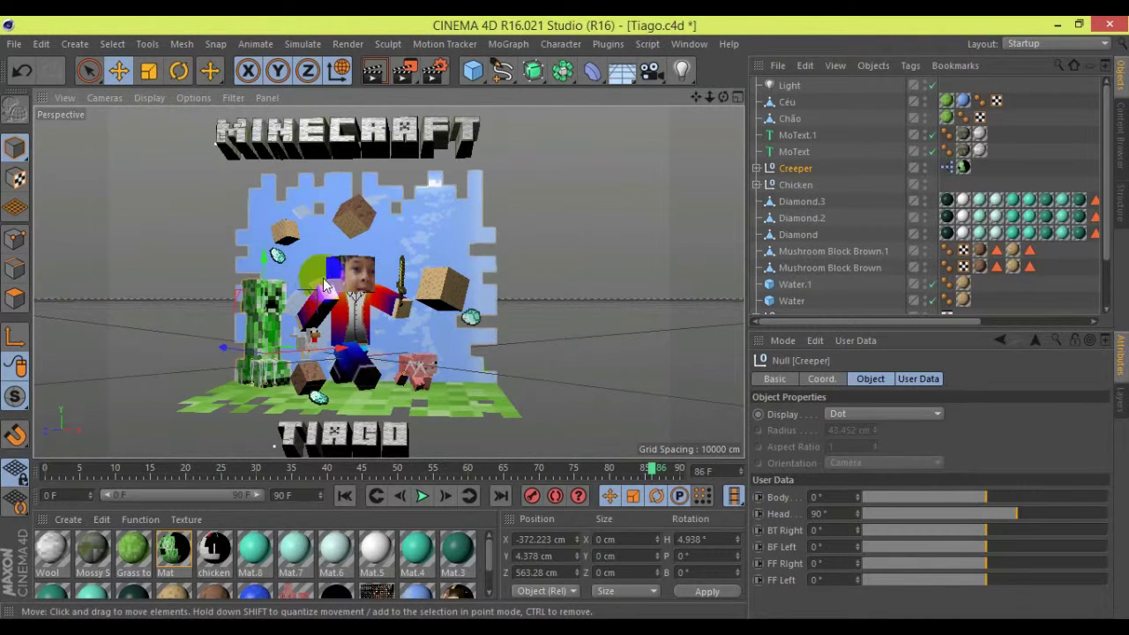
{"action": "scroll", "coordinate": [565, 317], "scroll_direction": "up", "scroll_amount": 2}
{"action": "scroll", "coordinate": [565, 317], "scroll_direction": "up", "scroll_amount": 2}
{"action": "scroll", "coordinate": [566, 317], "scroll_direction": "up", "scroll_amount": 2}
{"action": "scroll", "coordinate": [565, 317], "scroll_direction": "up", "scroll_amount": 2}
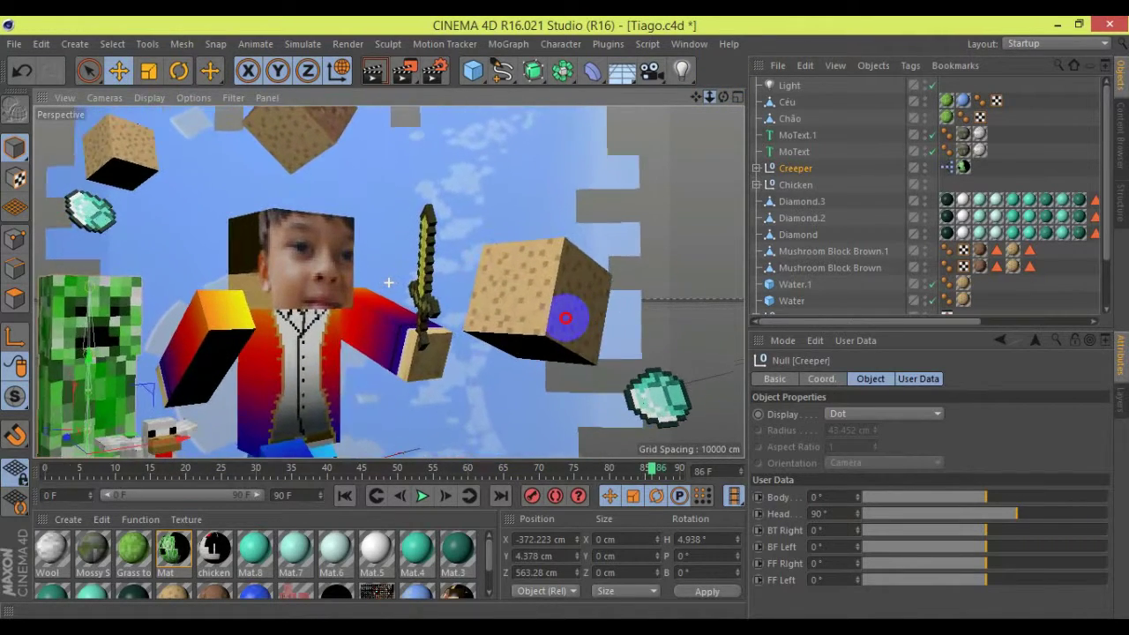
{"action": "left_click_drag", "start_coordinate": [710, 97], "coordinate": [782, 99]}
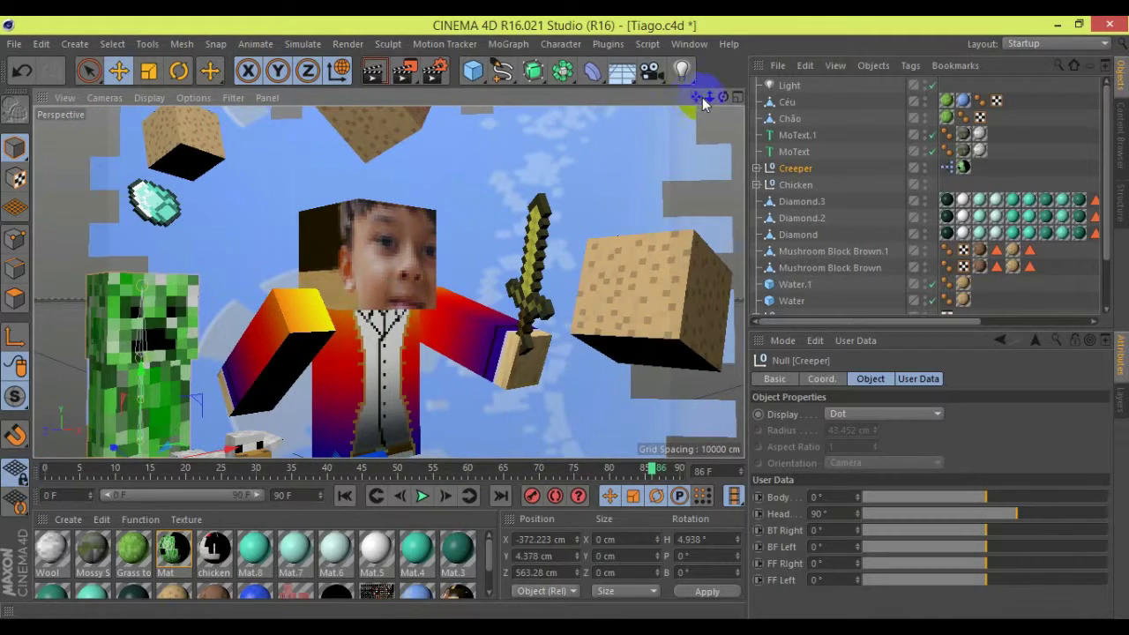
Step: Orbit around the characters from low and high angles, then settle on a lower frontal view
{"action": "left_click_drag", "start_coordinate": [723, 97], "coordinate": [547, 149]}
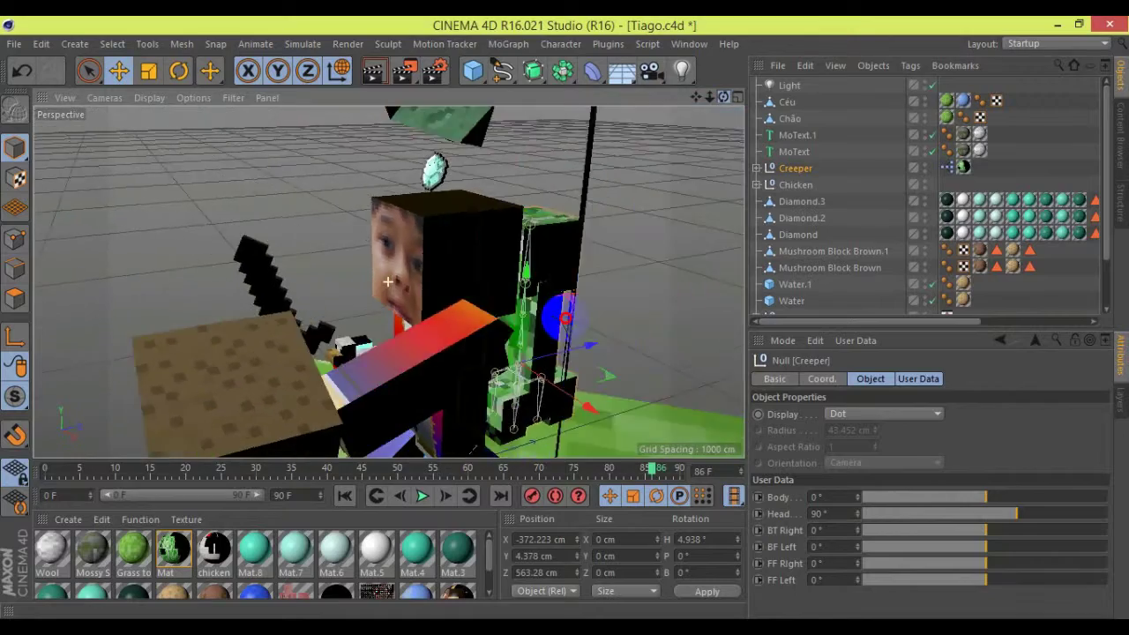
{"action": "left_click_drag", "start_coordinate": [388, 282], "coordinate": [387, 282], "text": "alt"}
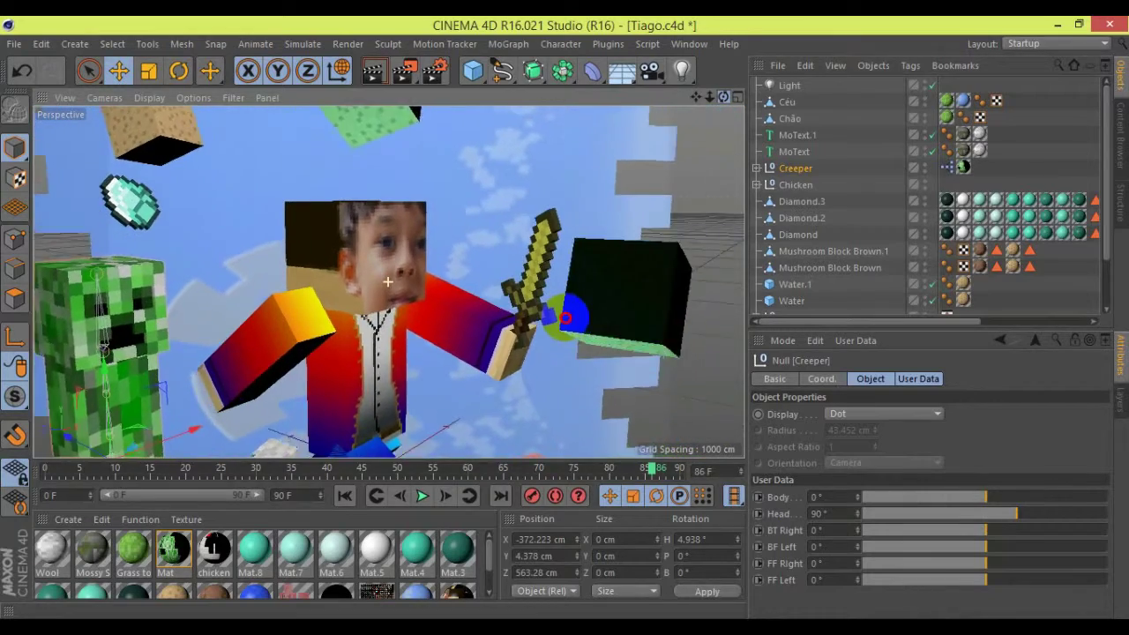
{"action": "left_click_drag", "start_coordinate": [723, 97], "coordinate": [687, 100]}
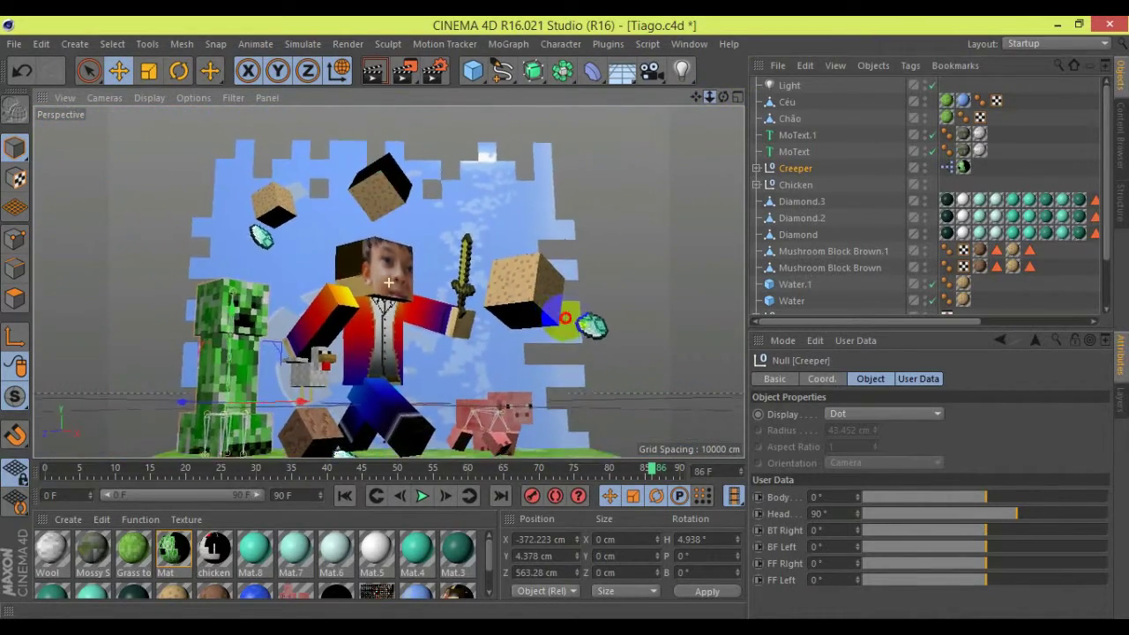
{"action": "left_click_drag", "start_coordinate": [388, 282], "coordinate": [389, 283], "text": "alt"}
{"action": "mouse_move", "coordinate": [716, 103]}
{"action": "left_mouse_down"}
{"action": "mouse_move", "coordinate": [692, 111]}
{"action": "mouse_move", "coordinate": [715, 101]}
{"action": "left_mouse_up"}
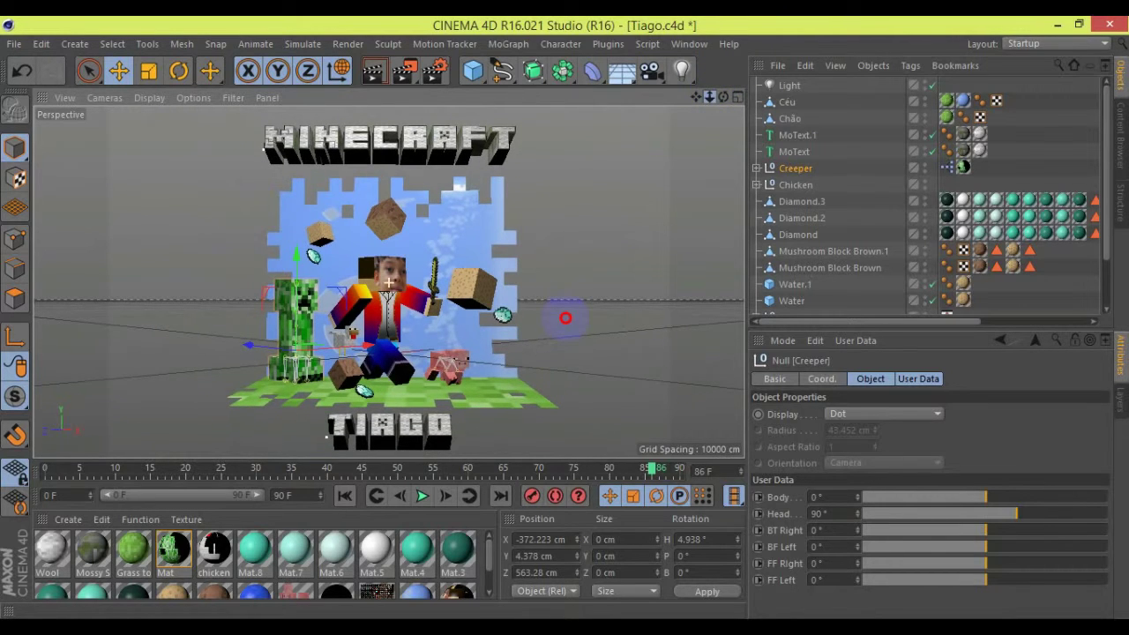
Step: Render to the Picture Viewer overwriting Minecraft camisa0086.png, zoom into the 1920x1200 render, then close the viewer
{"action": "left_click", "coordinate": [399, 73]}
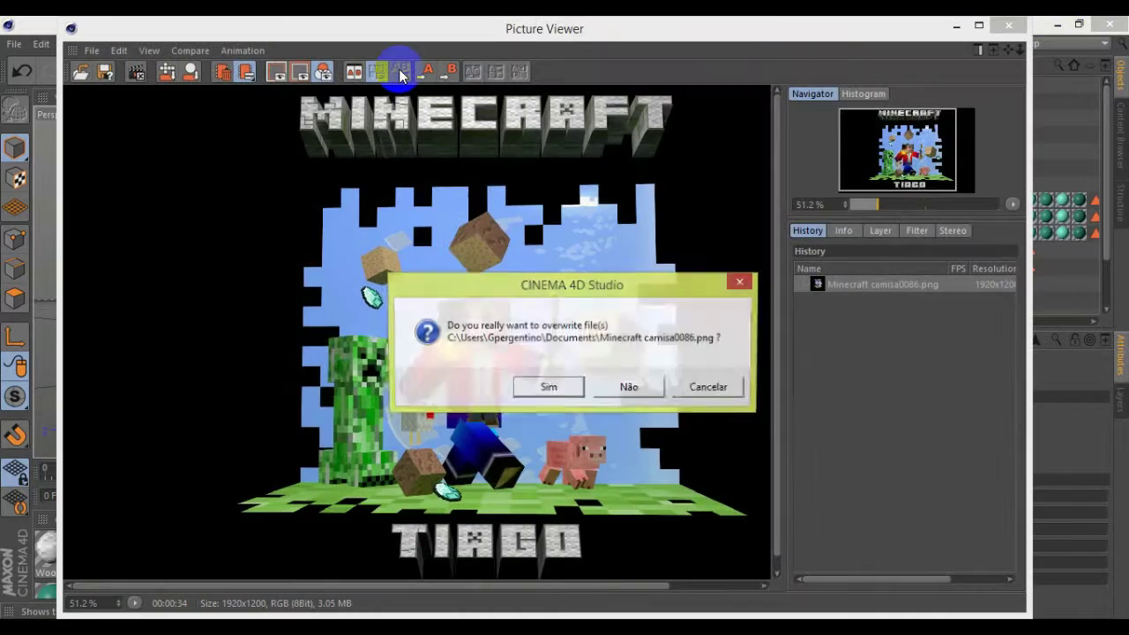
{"action": "left_click", "coordinate": [548, 388]}
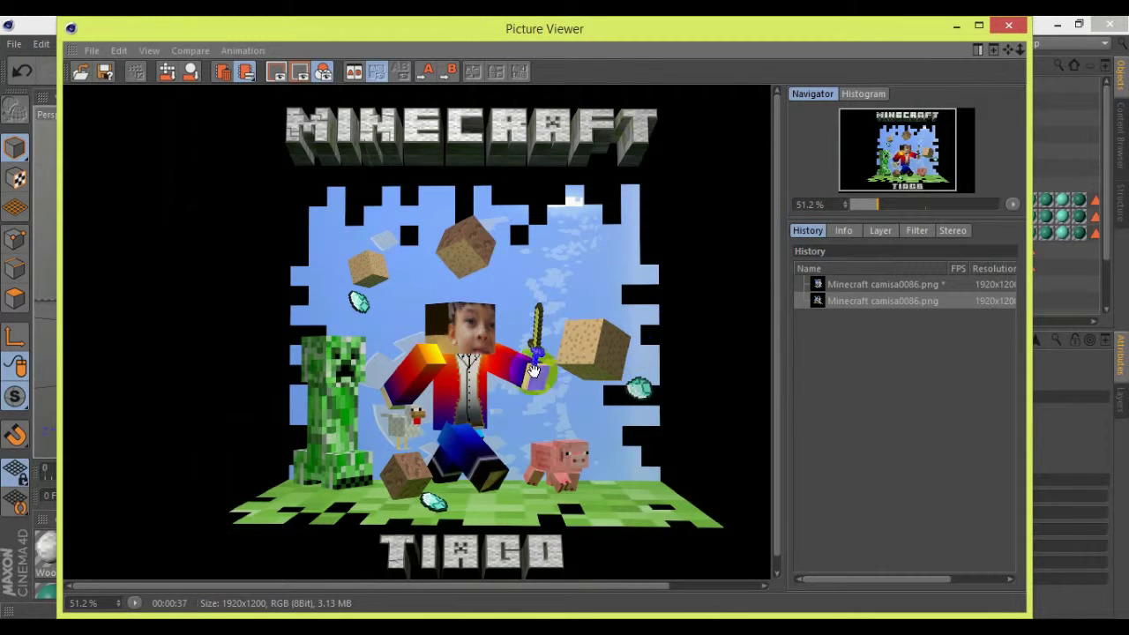
{"action": "scroll", "coordinate": [630, 349], "scroll_direction": "up", "scroll_amount": 2}
{"action": "scroll", "coordinate": [607, 330], "scroll_direction": "up", "scroll_amount": 2}
{"action": "scroll", "coordinate": [607, 330], "scroll_direction": "up", "scroll_amount": 1}
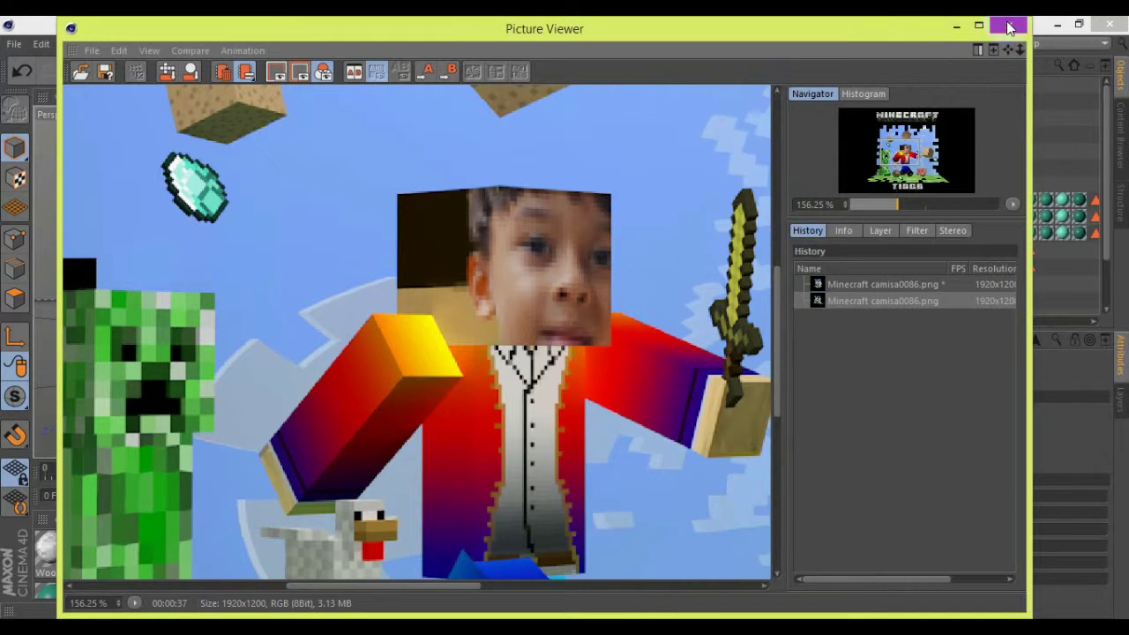
{"action": "left_click", "coordinate": [1009, 27]}
{"action": "left_click", "coordinate": [702, 99]}
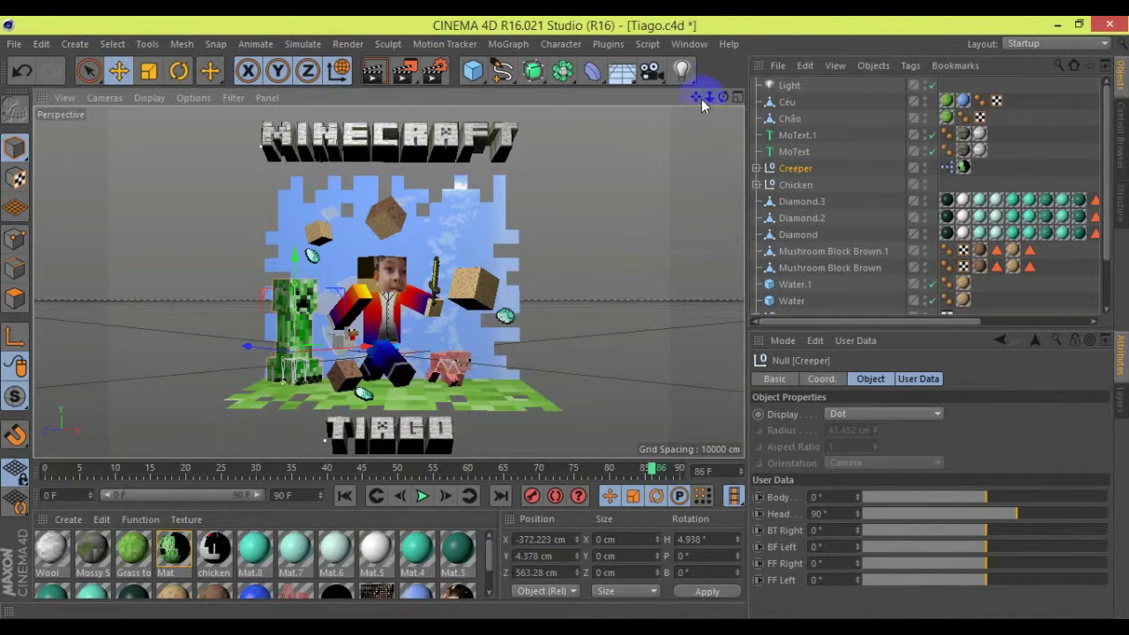
Step: Shift the view so the scene sits higher, then render a preview directly in the active viewport
{"action": "left_click_drag", "start_coordinate": [565, 317], "coordinate": [566, 318]}
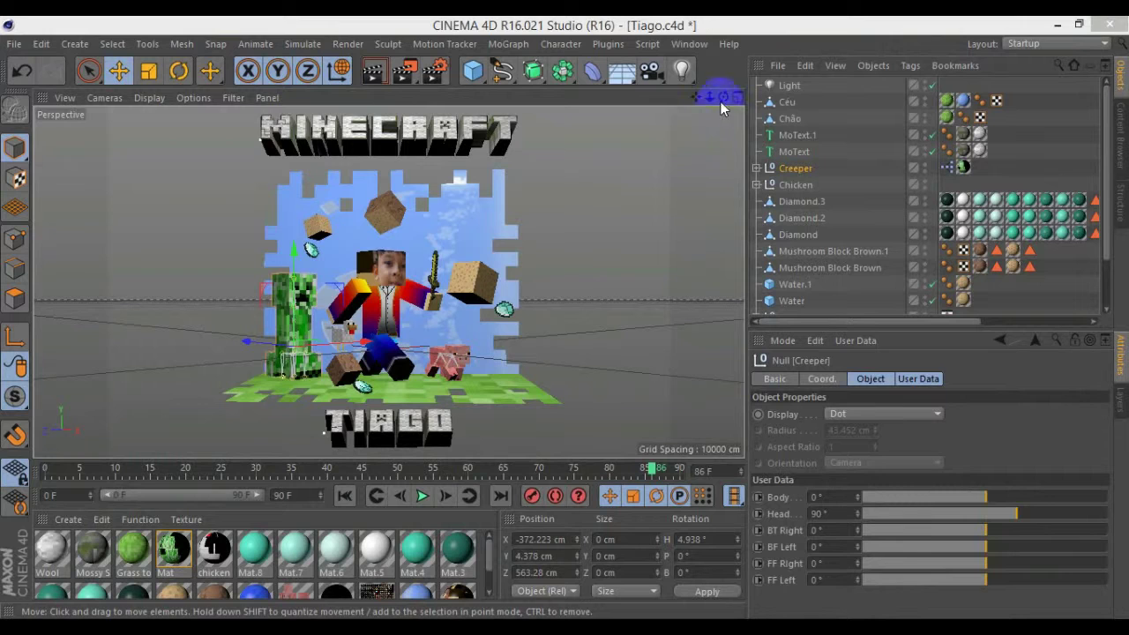
{"action": "left_click_drag", "start_coordinate": [721, 102], "coordinate": [566, 318]}
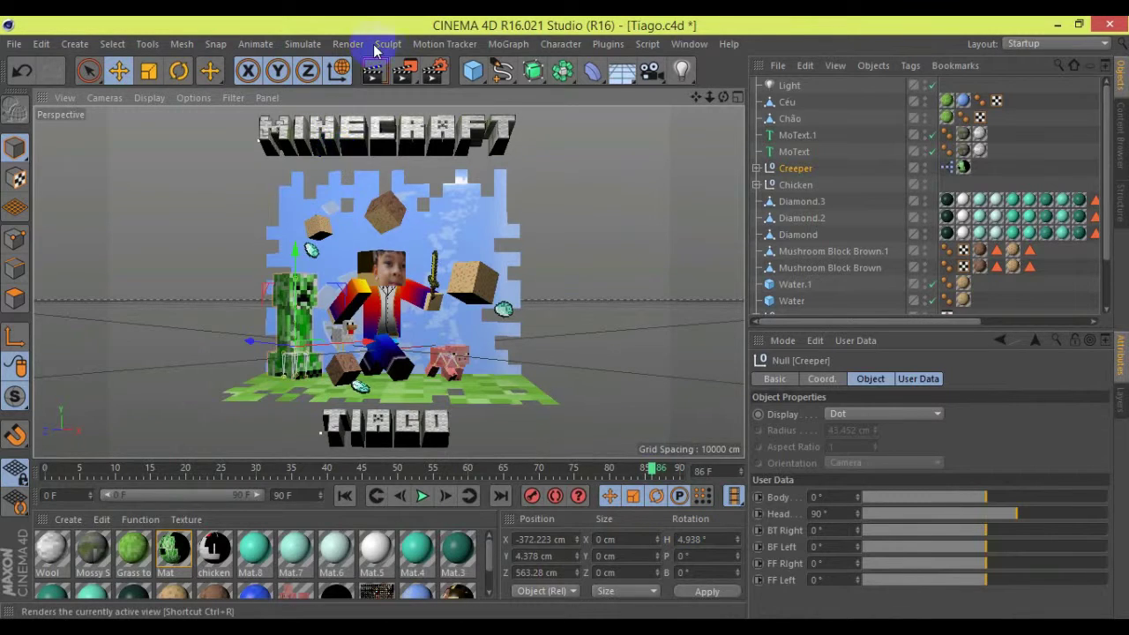
{"action": "left_click", "coordinate": [372, 70]}
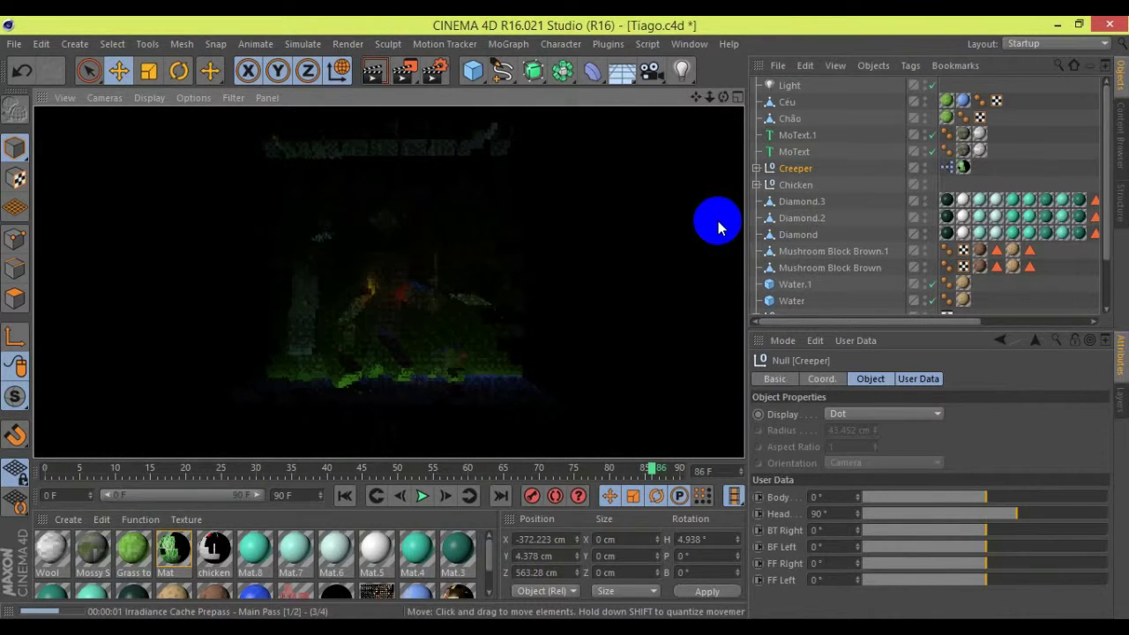